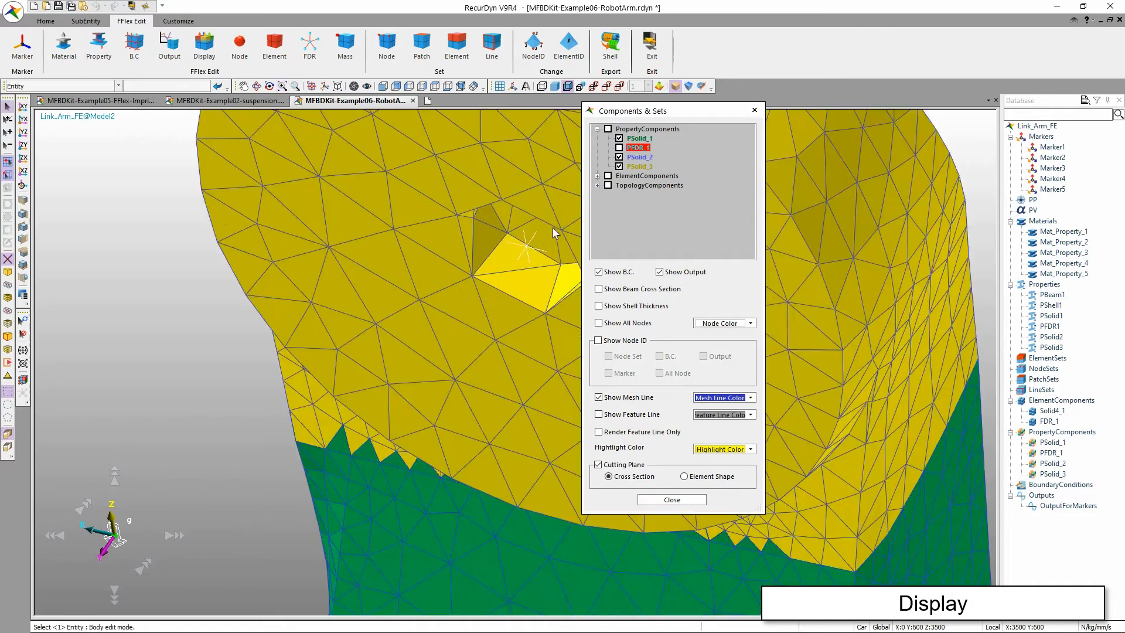
# - Toggle the PFDR_1, PSolid_2 and PSolid_3 property components on and off to view the part of the arm each one covers
pyautogui.click(619, 148)
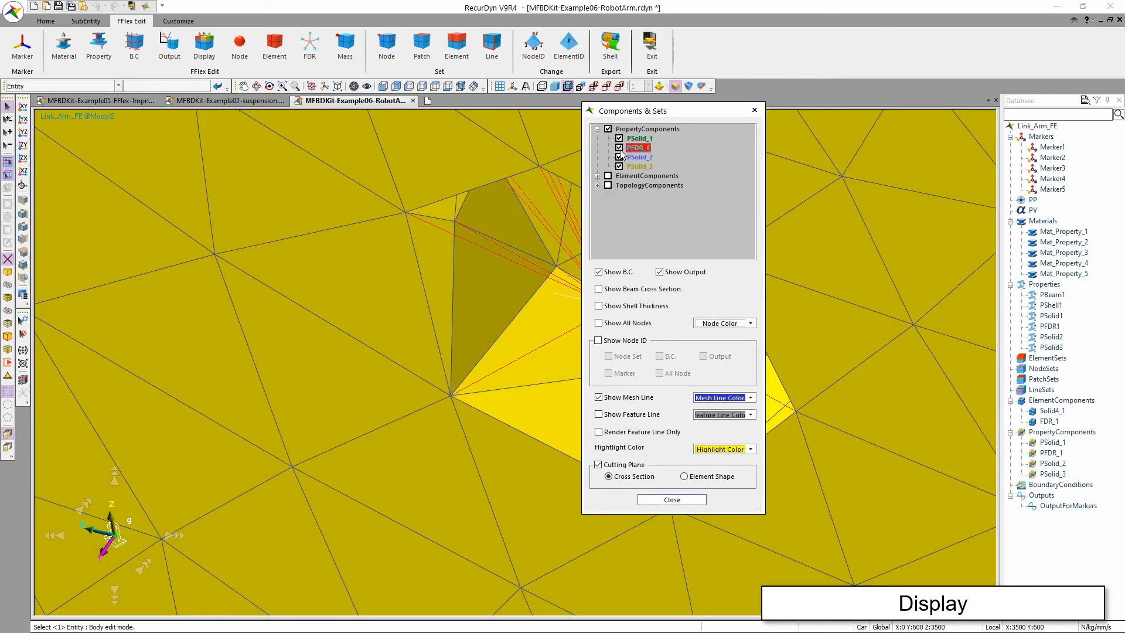
pyautogui.click(619, 147)
pyautogui.scroll(-7, 472, 213)
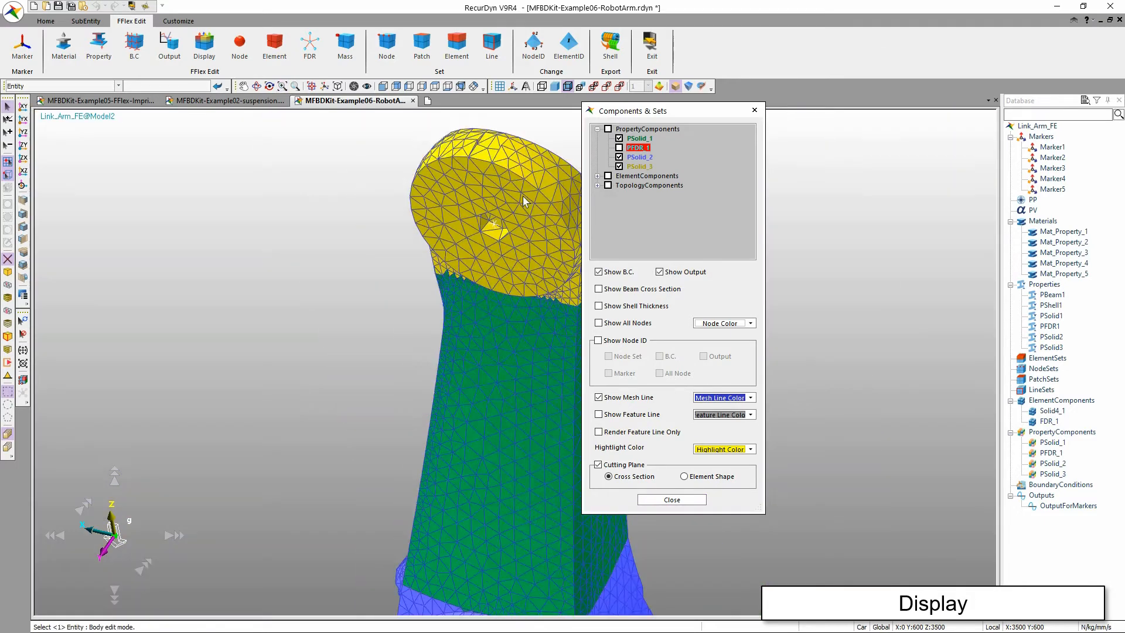
pyautogui.click(618, 157)
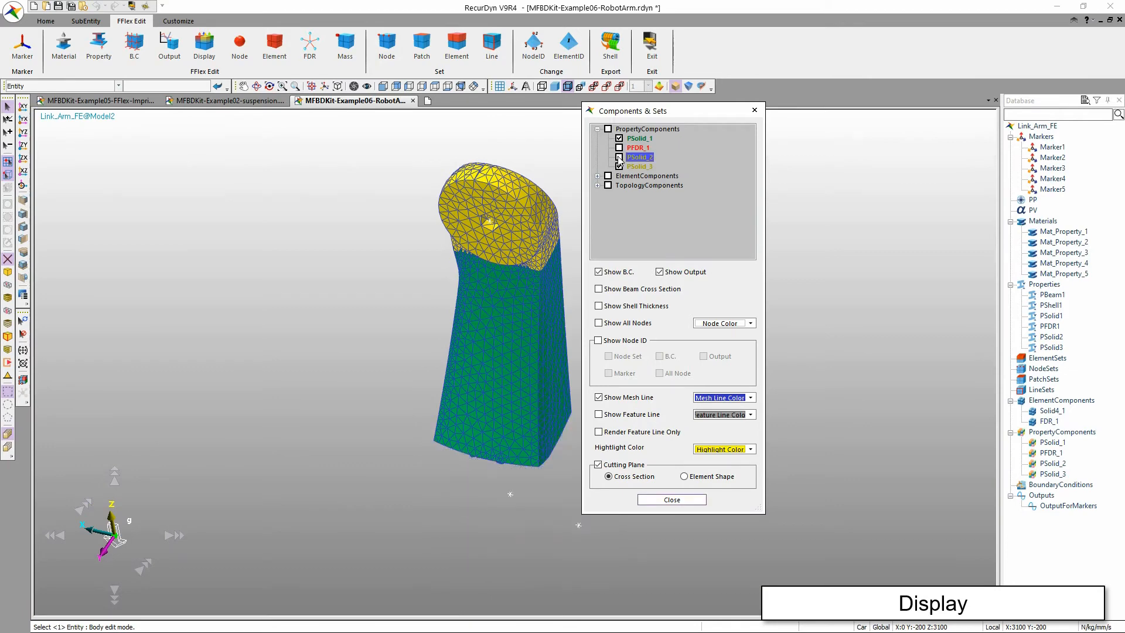
pyautogui.click(619, 158)
pyautogui.click(619, 167)
pyautogui.click(619, 166)
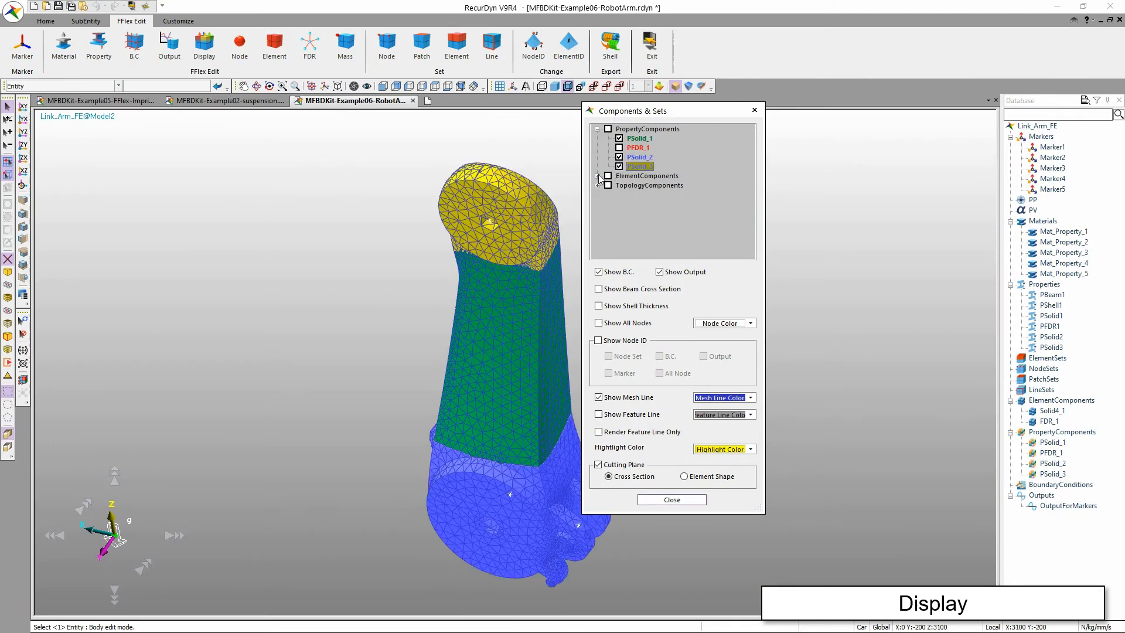
# - Show the Solid4_1 element component and hide the PSolid_1, PSolid_2 and PSolid_3 property components
pyautogui.click(597, 176)
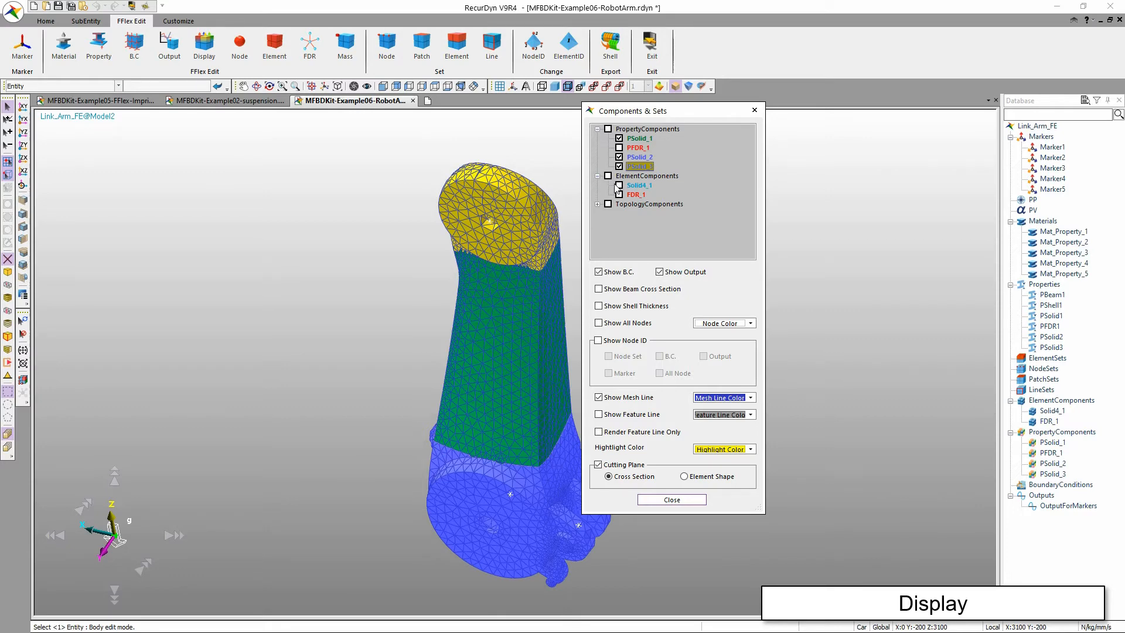
pyautogui.click(618, 185)
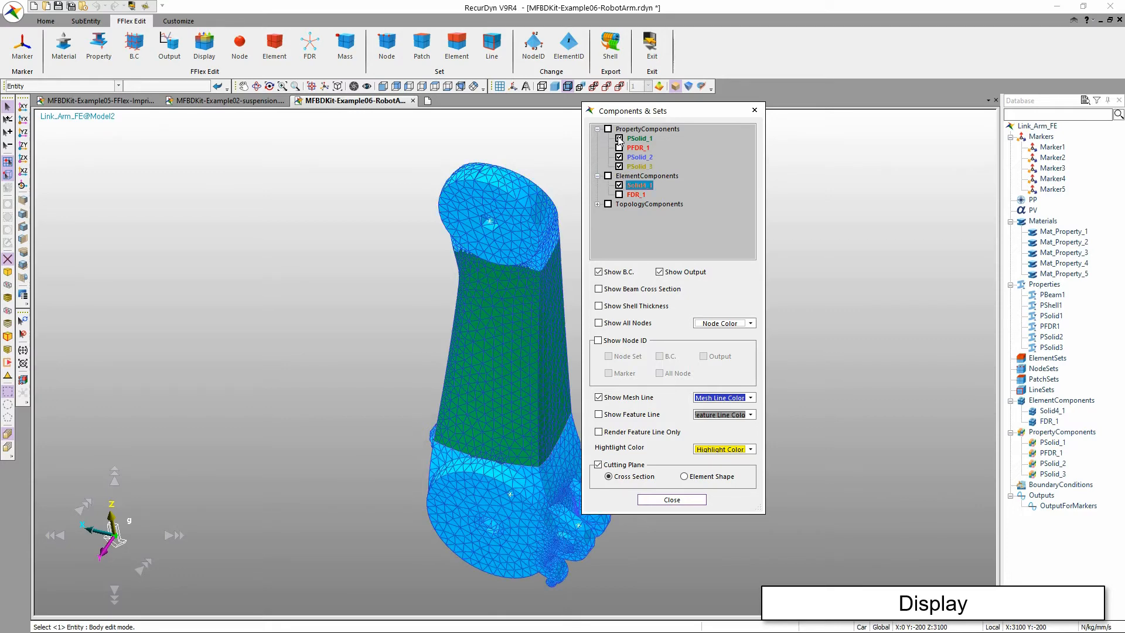
pyautogui.click(619, 139)
pyautogui.click(619, 157)
pyautogui.click(619, 166)
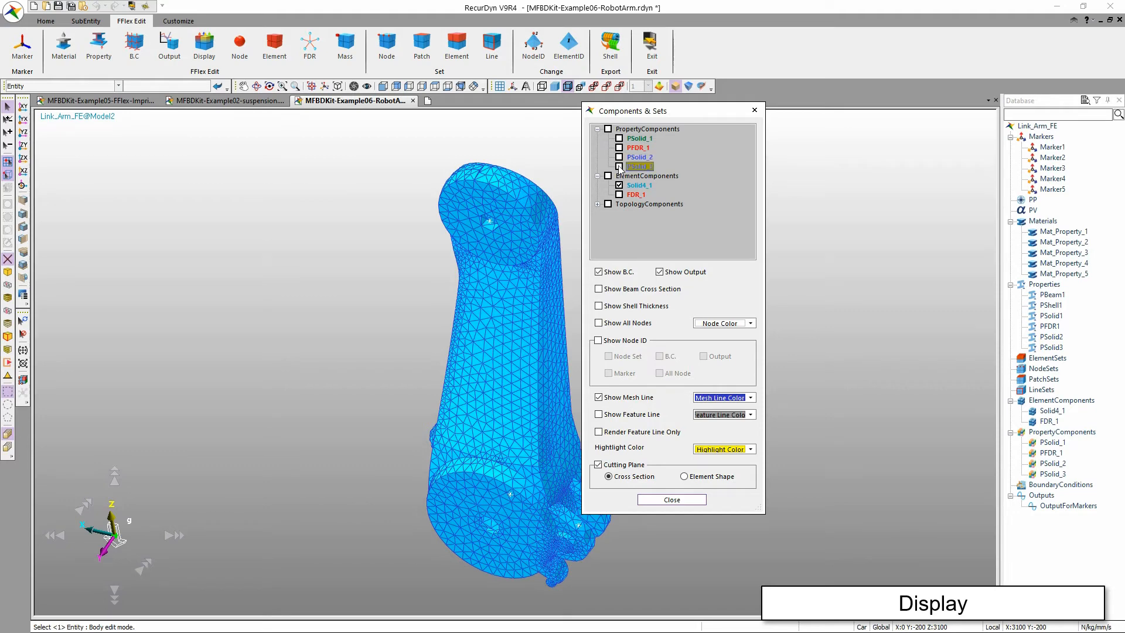
# - Toggle the Solid4_1 and FDR_1 element components to compare them, leaving only Solid4_1 displayed
pyautogui.click(619, 185)
pyautogui.click(618, 186)
pyautogui.click(619, 195)
pyautogui.click(619, 195)
pyautogui.click(619, 195)
pyautogui.click(618, 186)
pyautogui.click(618, 185)
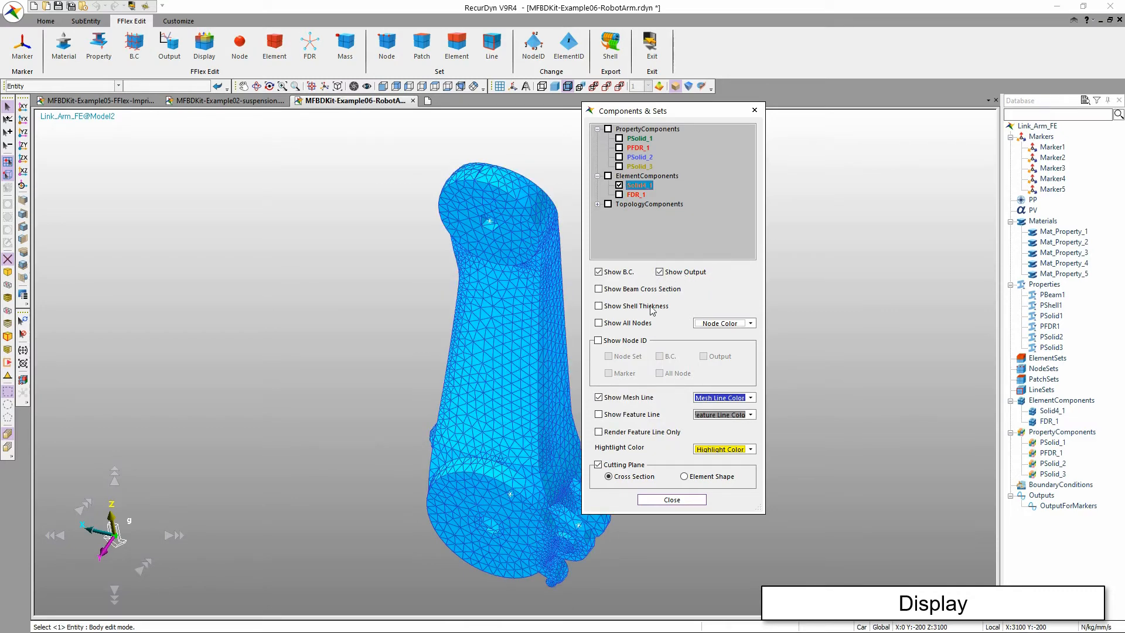
# - Turn on node ID display, previewing it for all nodes, and keep the IDs only on the output nodes
pyautogui.click(598, 340)
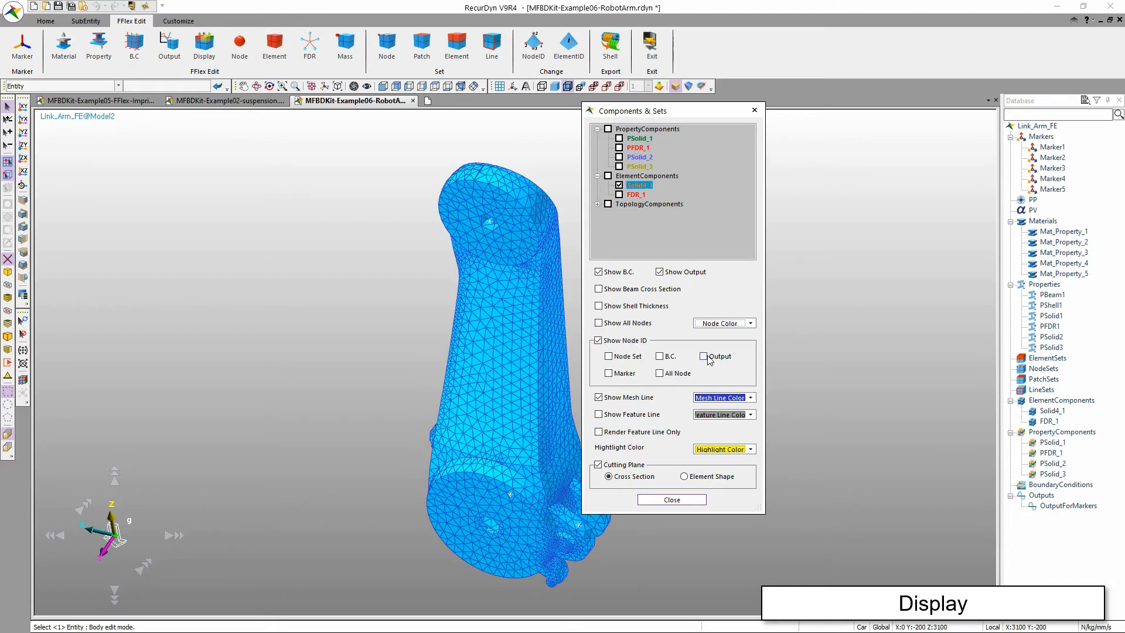
pyautogui.click(659, 374)
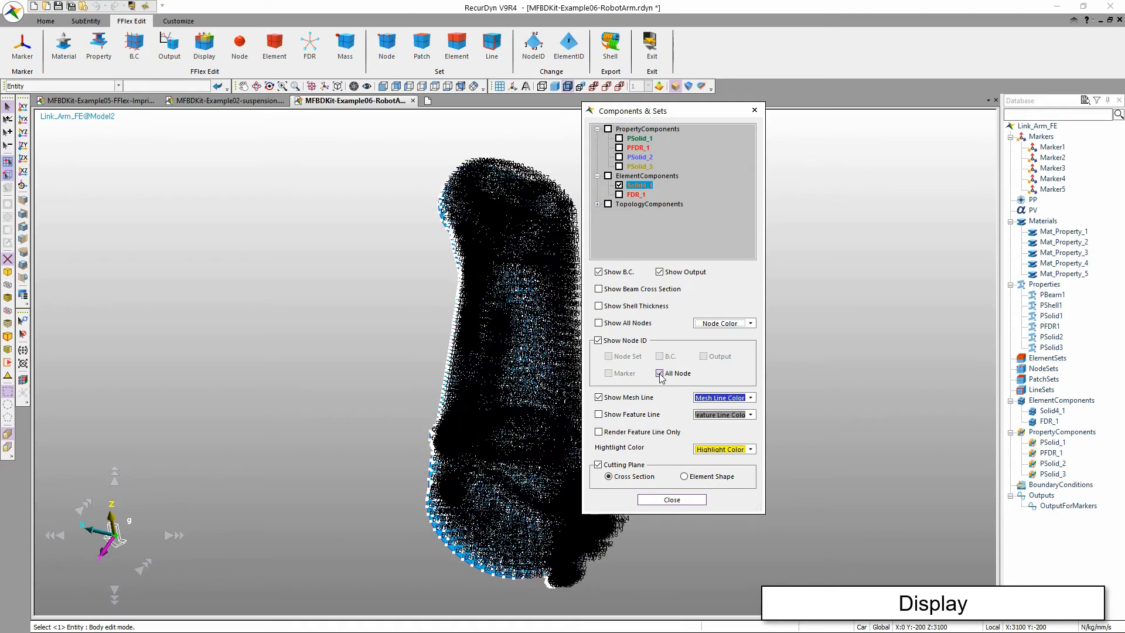
pyautogui.click(660, 374)
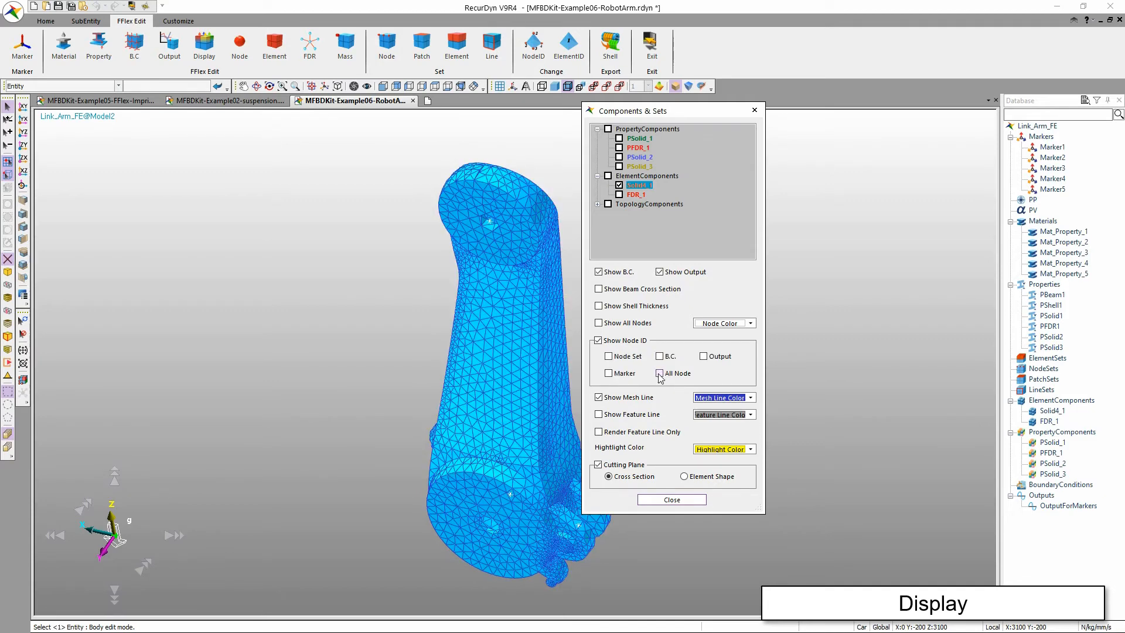
pyautogui.click(704, 357)
pyautogui.click(479, 203)
pyautogui.press('s')
pyautogui.moveTo(472, 206); pyautogui.dragTo(530, 243)
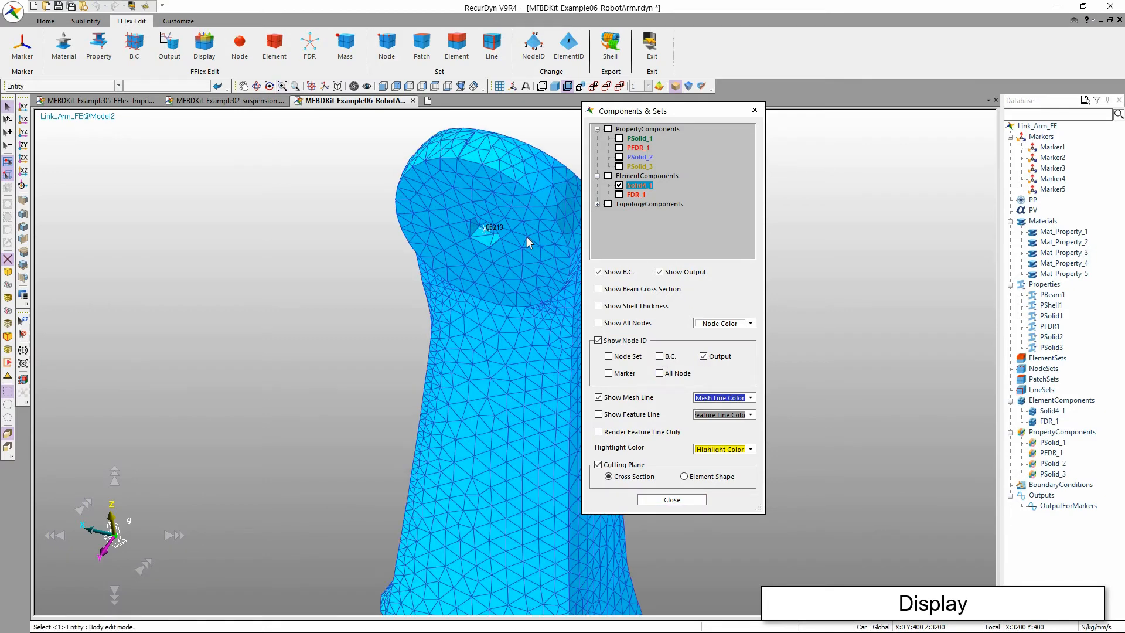
pyautogui.scroll(-5, 504, 349)
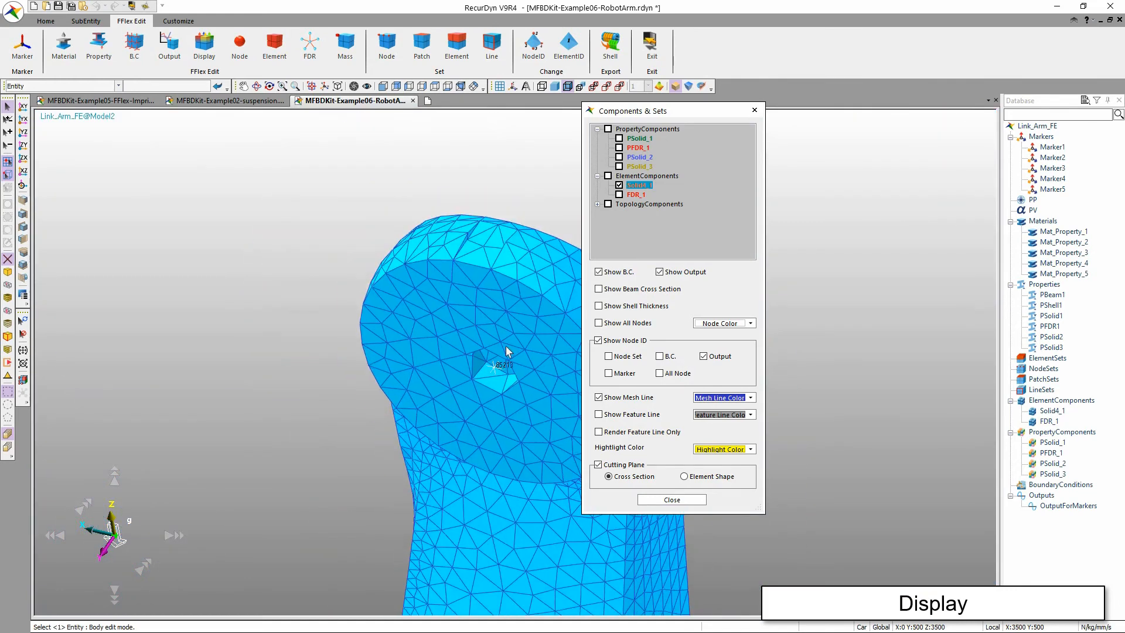
# - Try yellow as the mesh line color, and set the final mesh line color to dark green
pyautogui.click(604, 397)
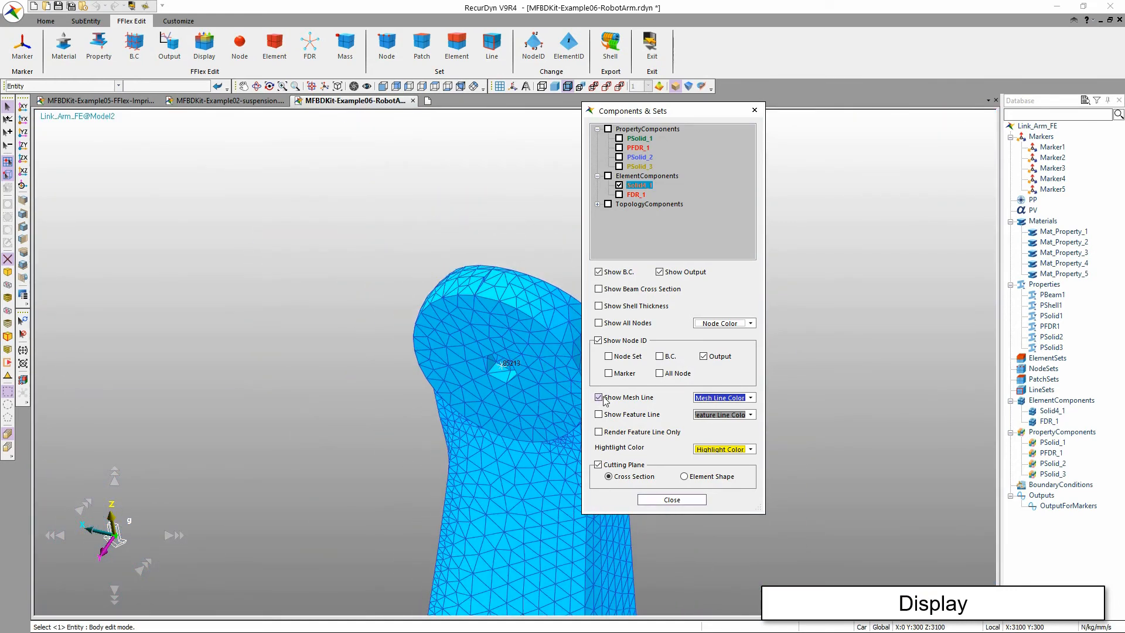
pyautogui.click(599, 398)
pyautogui.click(720, 397)
pyautogui.click(724, 458)
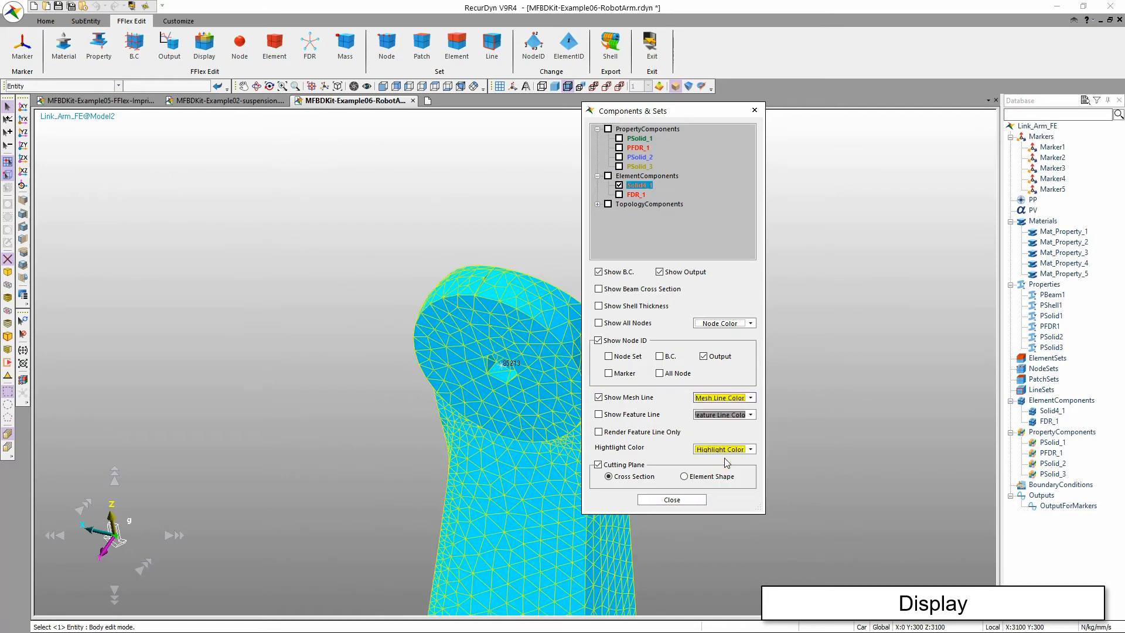
pyautogui.click(712, 399)
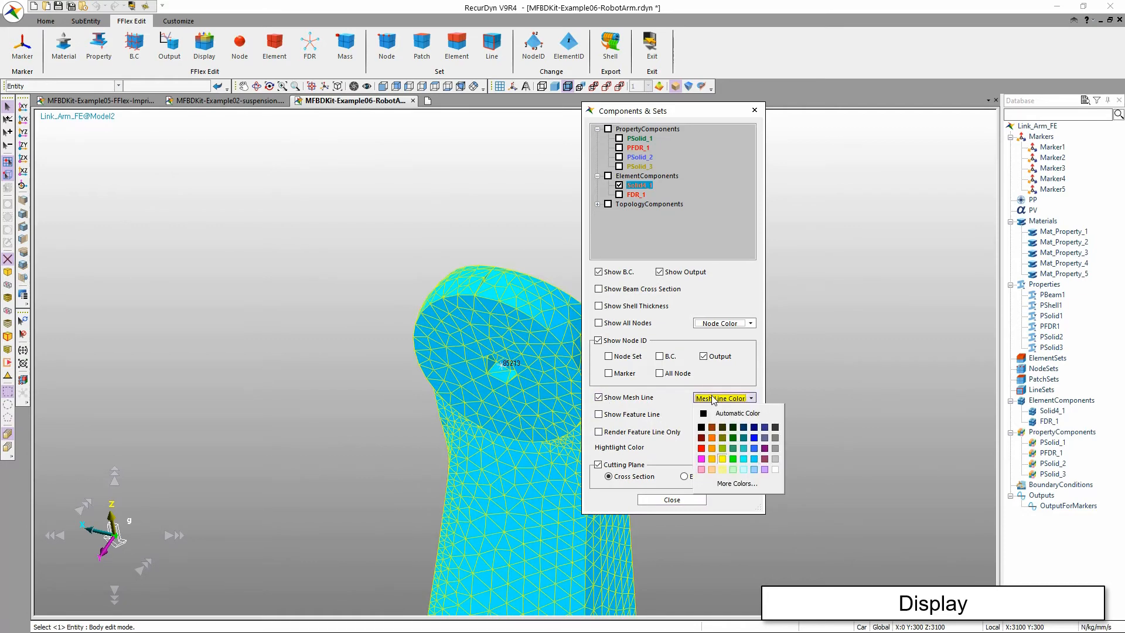
pyautogui.click(733, 427)
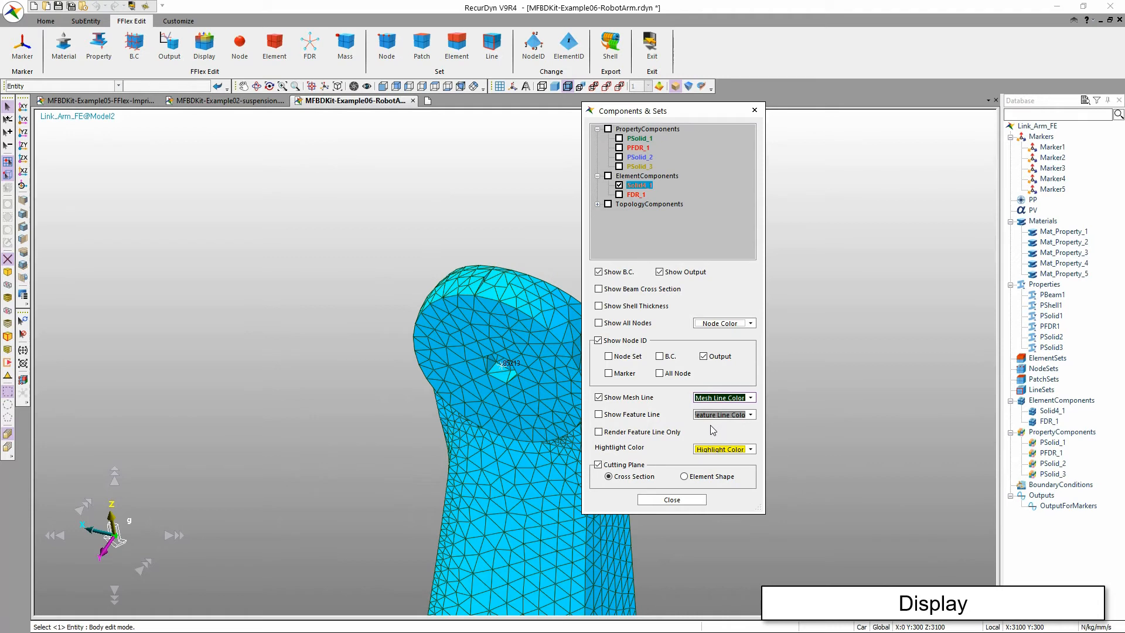
# - Preview the arm with Render Feature Line Only, restore the normal mesh rendering and close the Components & Sets dialog
pyautogui.click(647, 436)
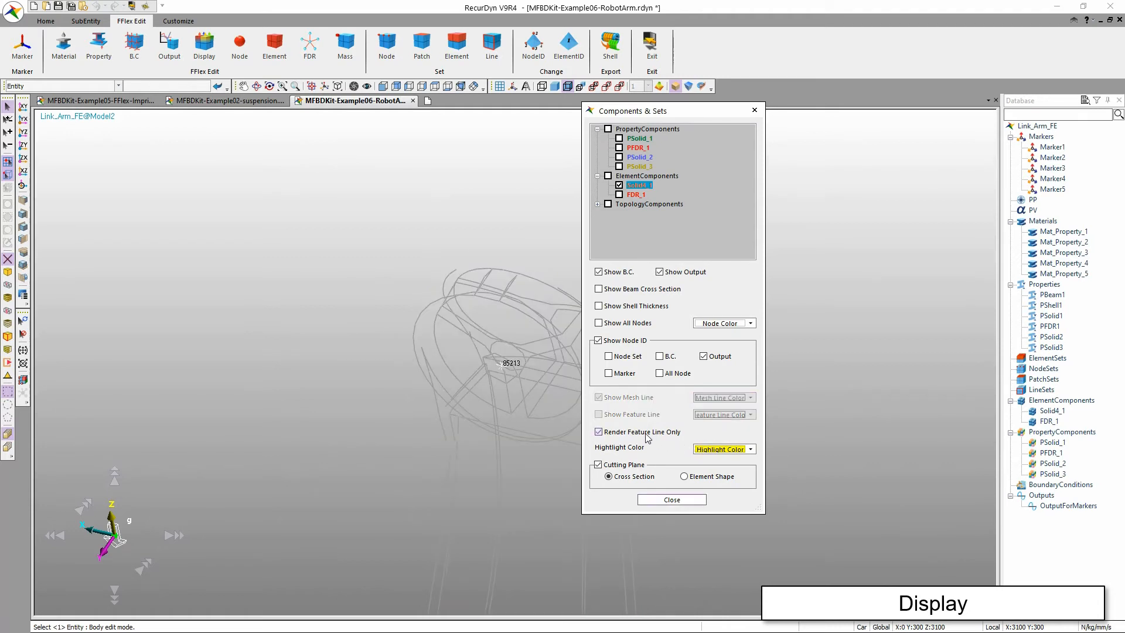
pyautogui.click(648, 436)
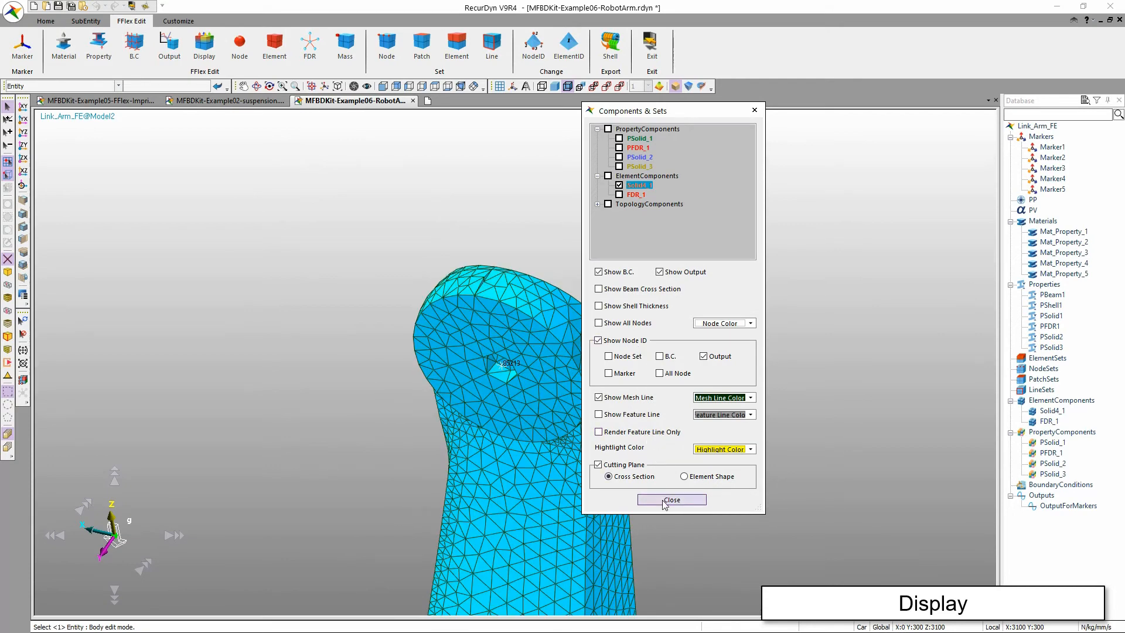
pyautogui.click(671, 499)
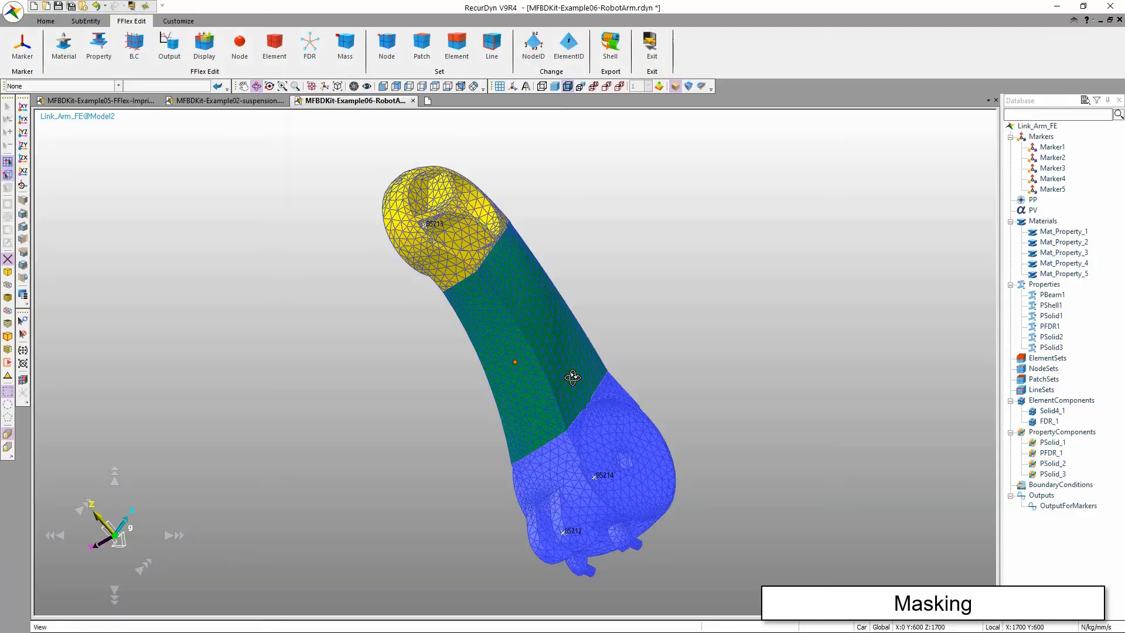
# - Select all elements inside a circle centred on node 85214, covering the round face of the arm's blue end
pyautogui.moveTo(567, 376); pyautogui.dragTo(440, 450)
pyautogui.press('s')
pyautogui.moveTo(525, 371); pyautogui.dragTo(737, 570)
pyautogui.scroll(4, 637, 465)
pyautogui.press('r')
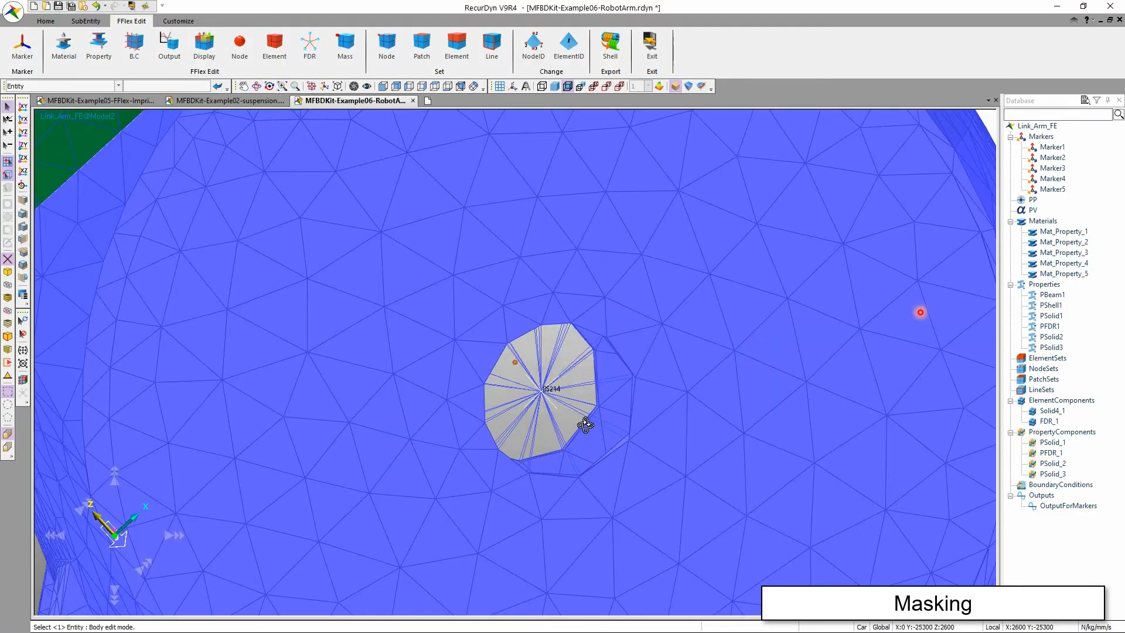
pyautogui.moveTo(555, 410)
pyautogui.mouseDown()
pyautogui.moveTo(517, 402)
pyautogui.moveTo(538, 409)
pyautogui.mouseUp()
pyautogui.press('Escape')
pyautogui.scroll(-6, 537, 409)
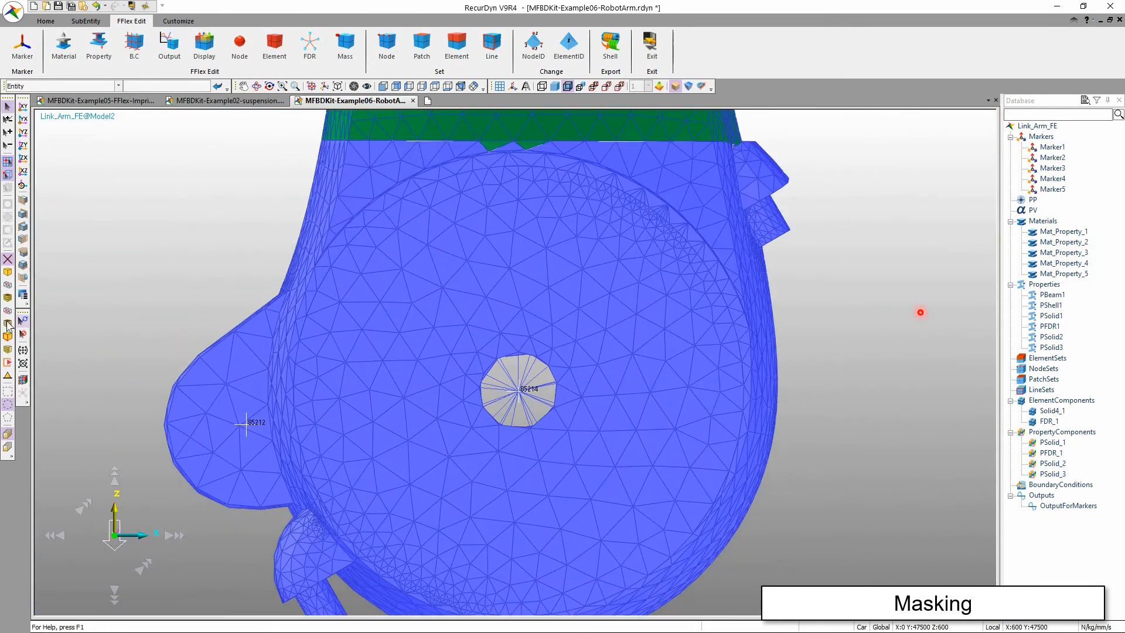
pyautogui.click(9, 274)
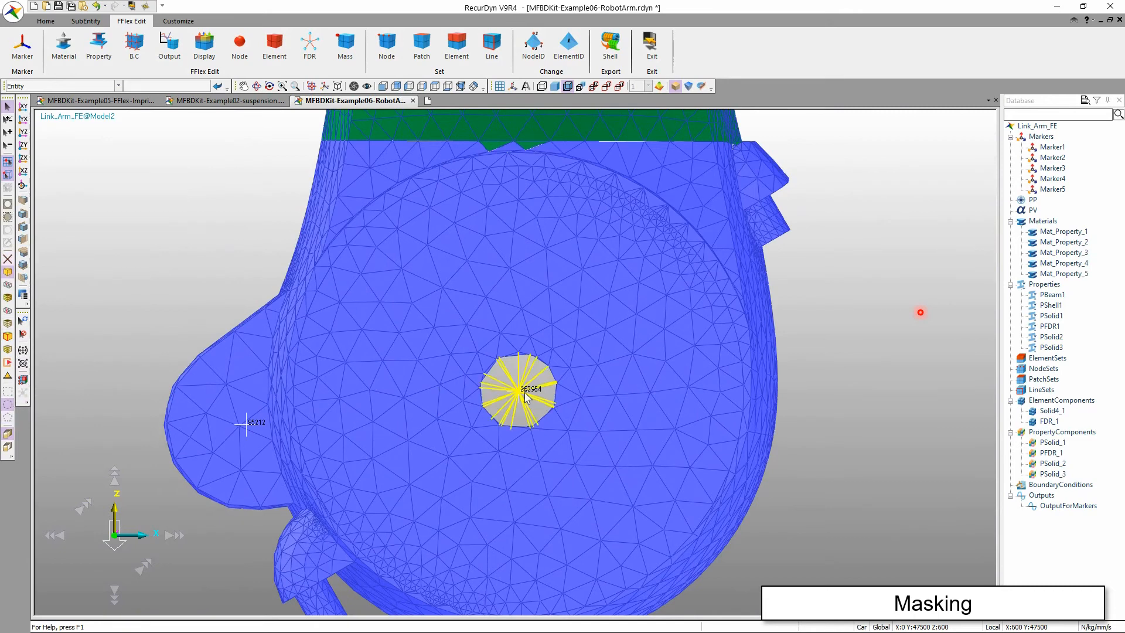
pyautogui.moveTo(518, 391); pyautogui.dragTo(677, 548)
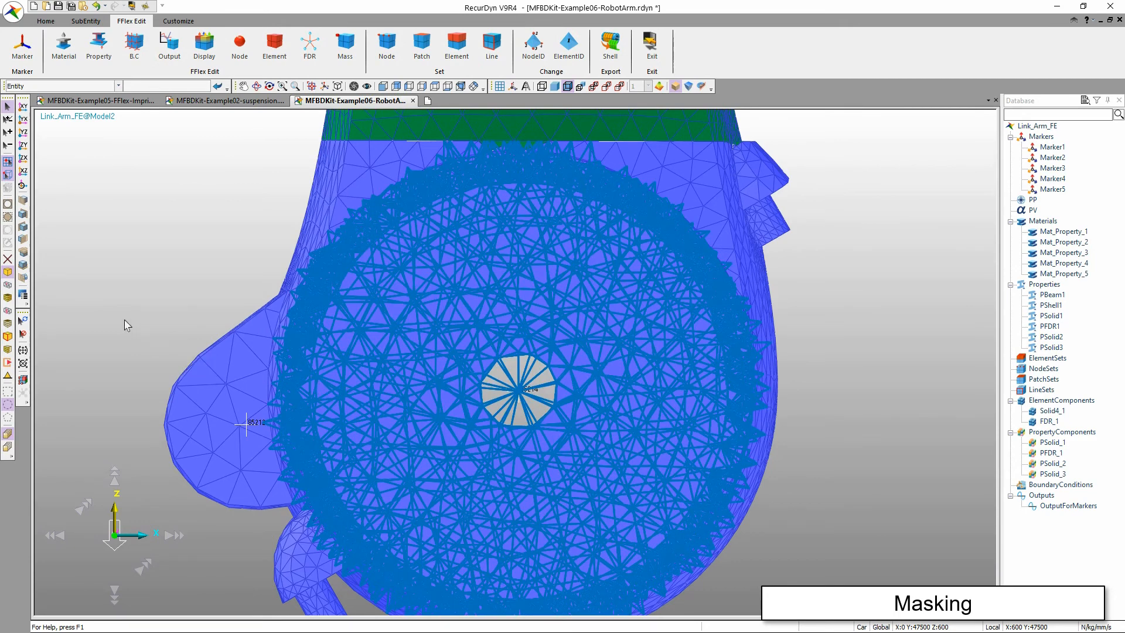
# - Mask the arm to show only the selected elements, and reverse the masking to inspect the remaining mesh around the circular opening
pyautogui.click(8, 205)
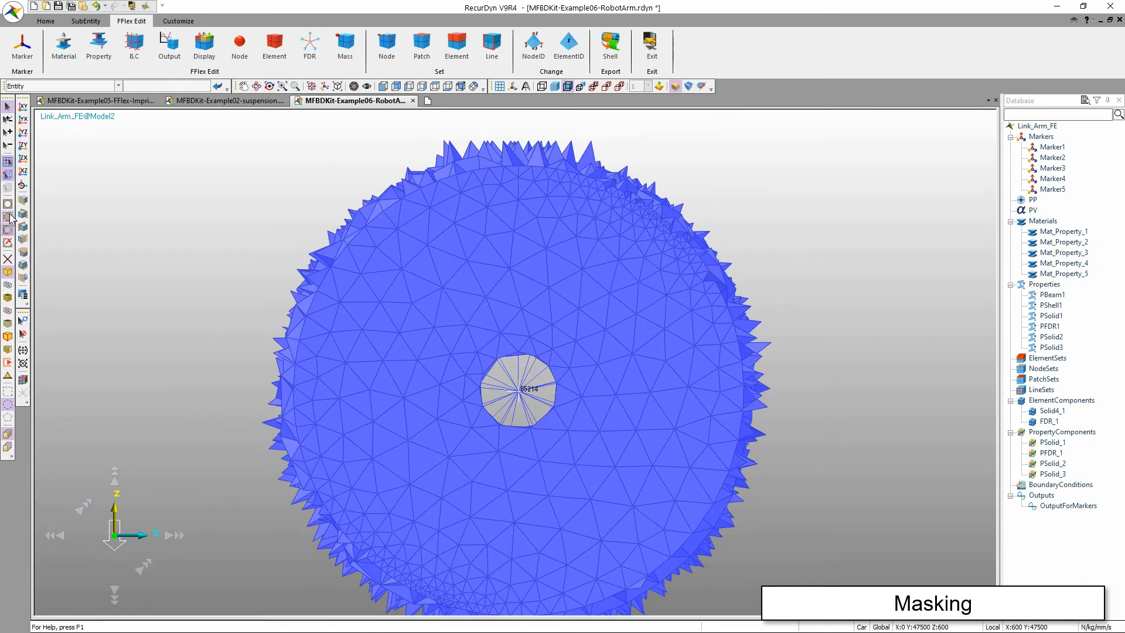
pyautogui.click(8, 217)
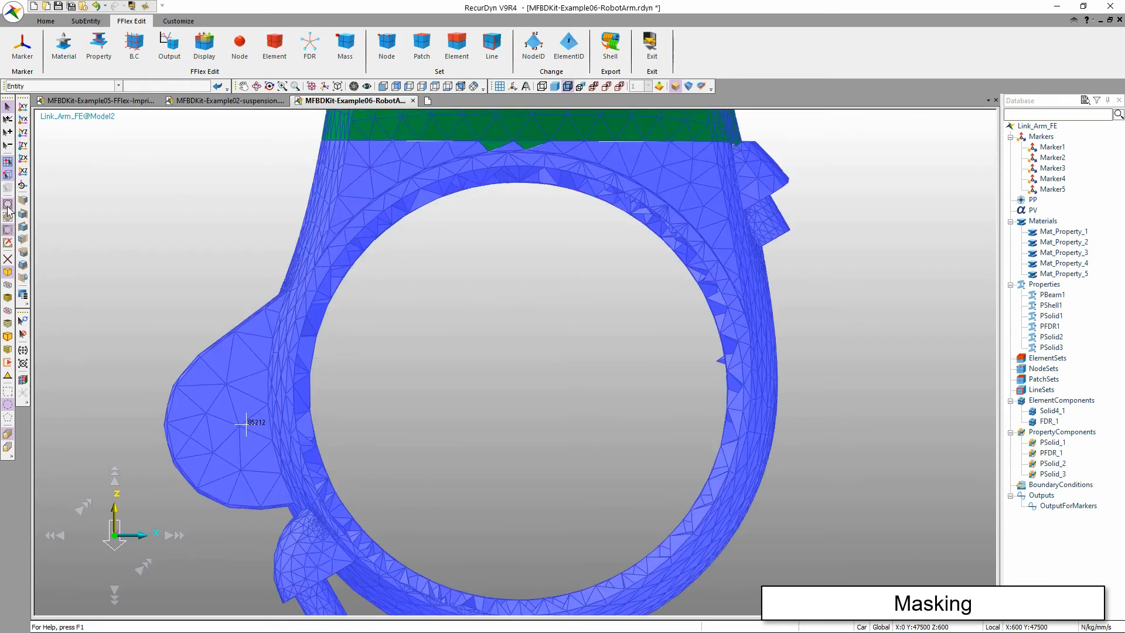
pyautogui.scroll(-5, 766, 447)
pyautogui.moveTo(781, 454); pyautogui.dragTo(522, 400, button='middle')
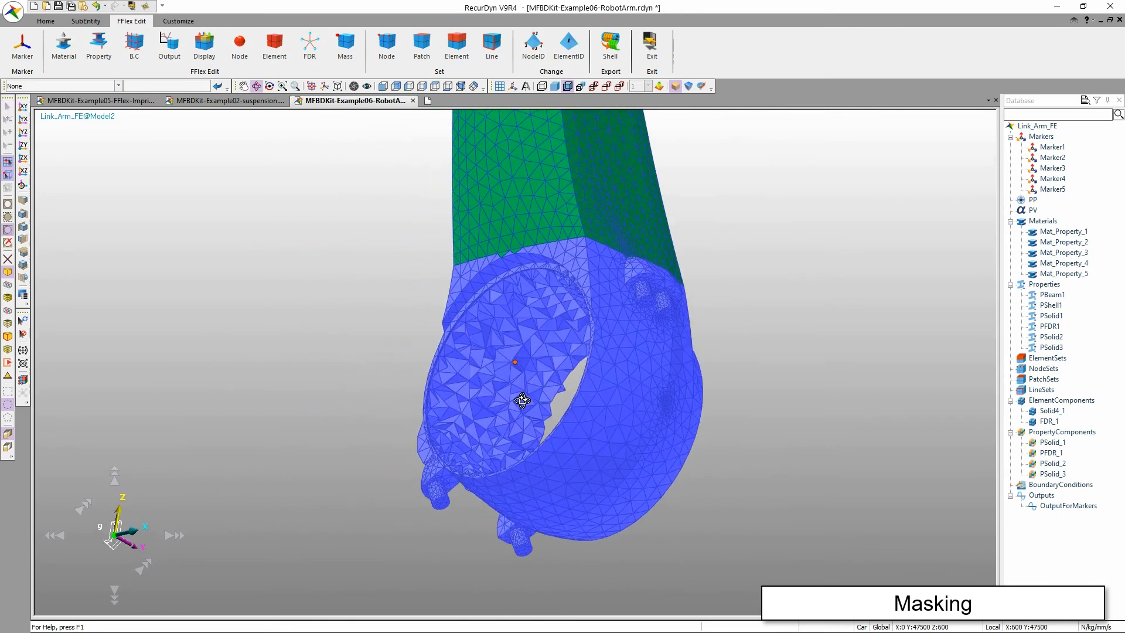
pyautogui.click(9, 217)
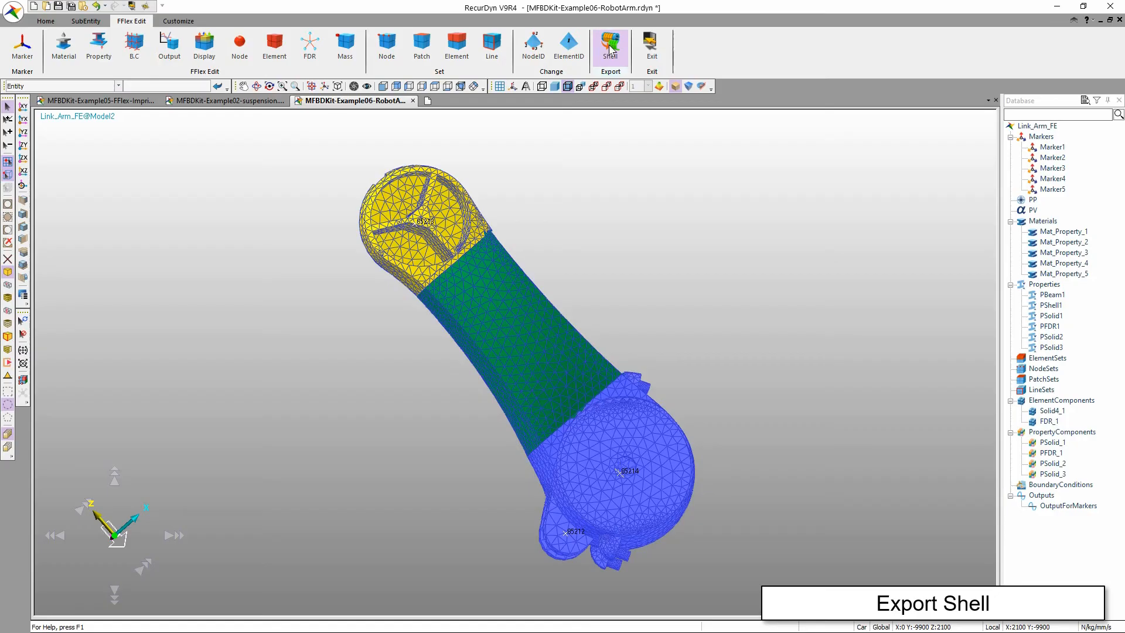
# - Export the visible components to a shell data file named testShell in the FFlex folder and close the export dialog
pyautogui.click(609, 44)
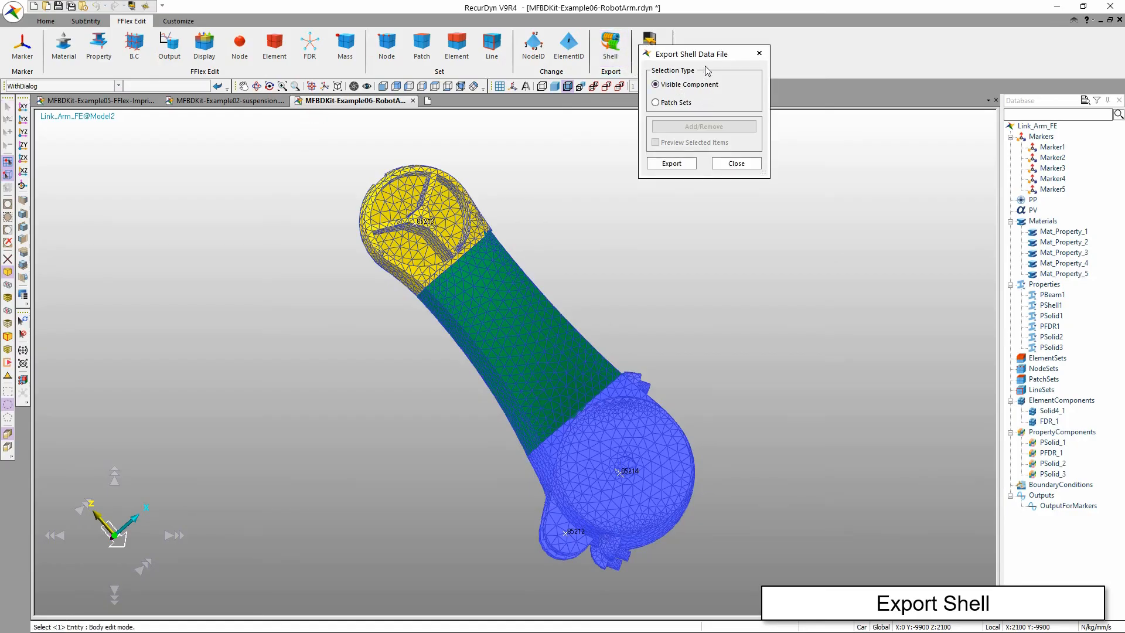
pyautogui.moveTo(708, 55); pyautogui.dragTo(670, 173)
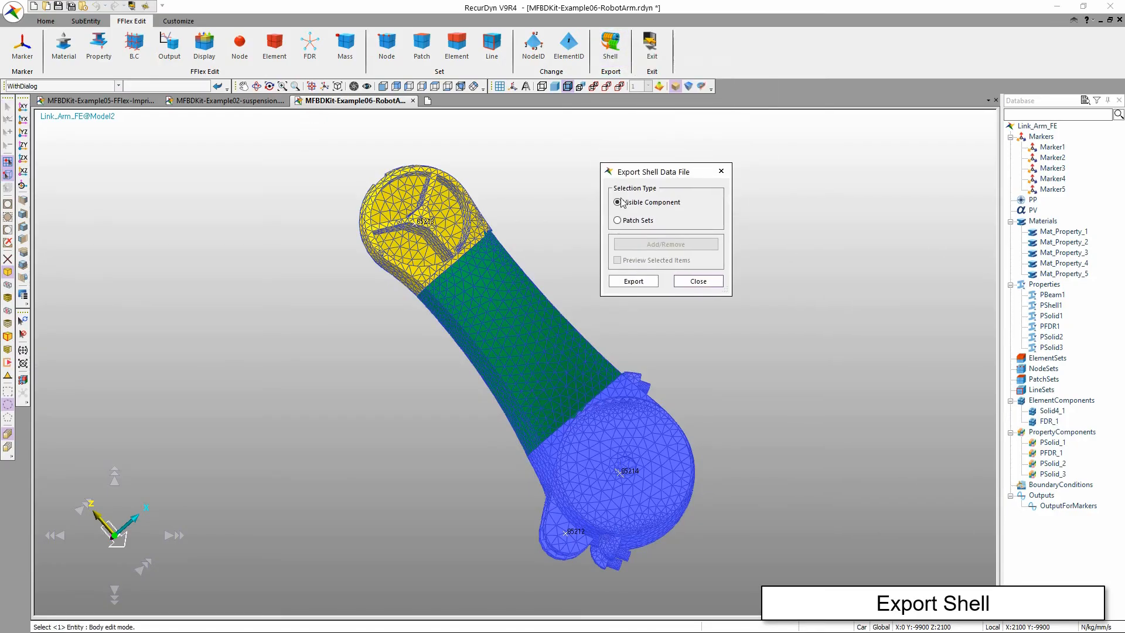
pyautogui.click(646, 279)
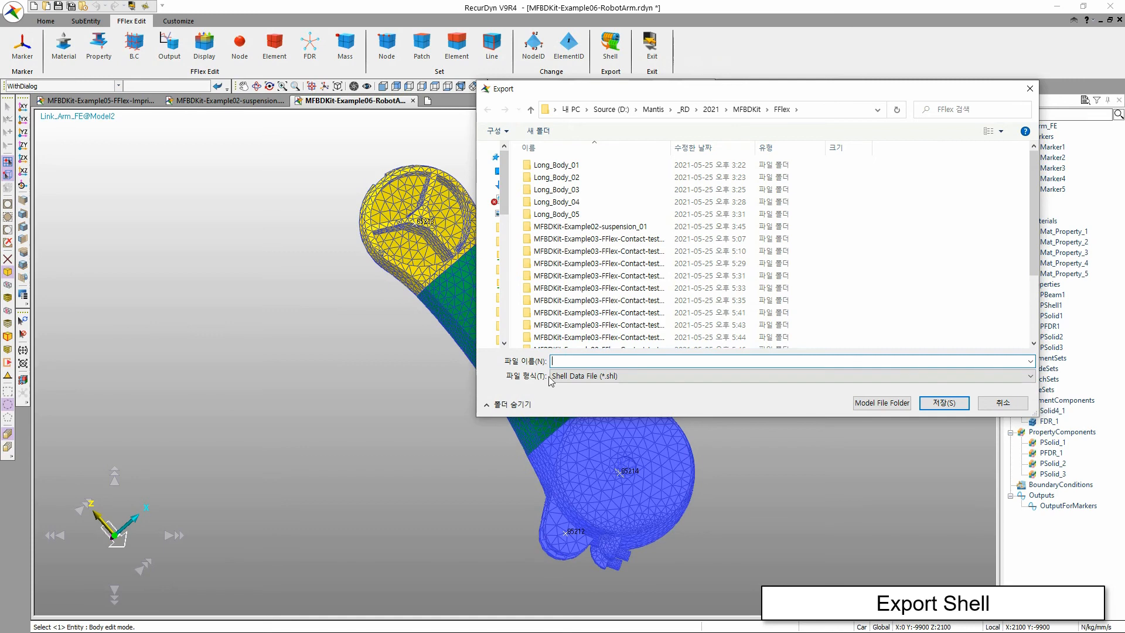
pyautogui.write('test')
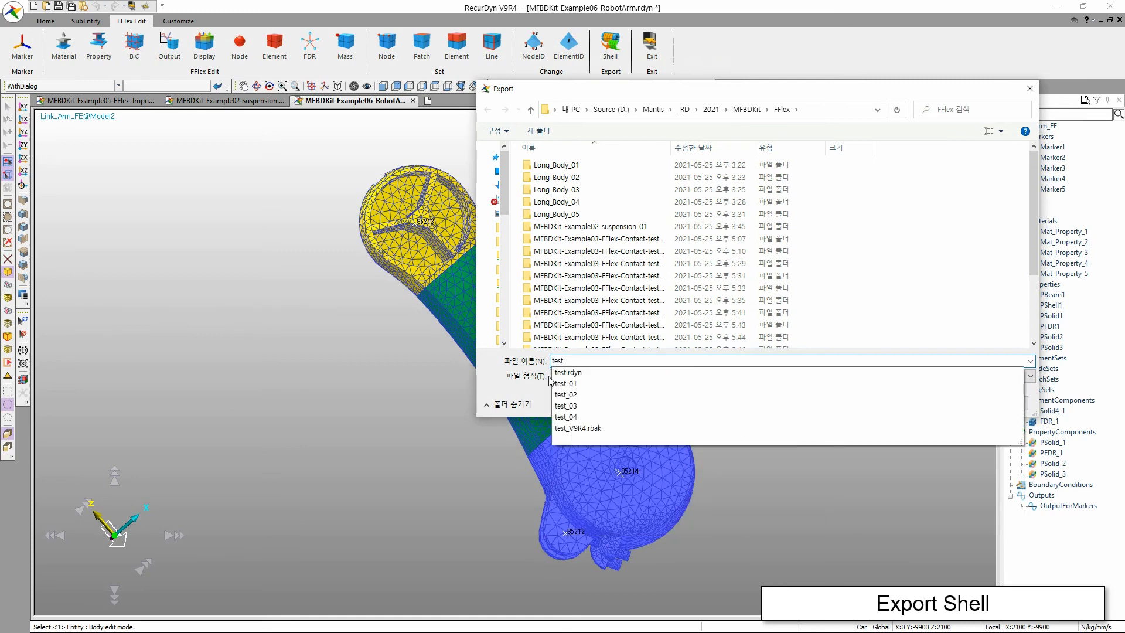
pyautogui.write('Sh')
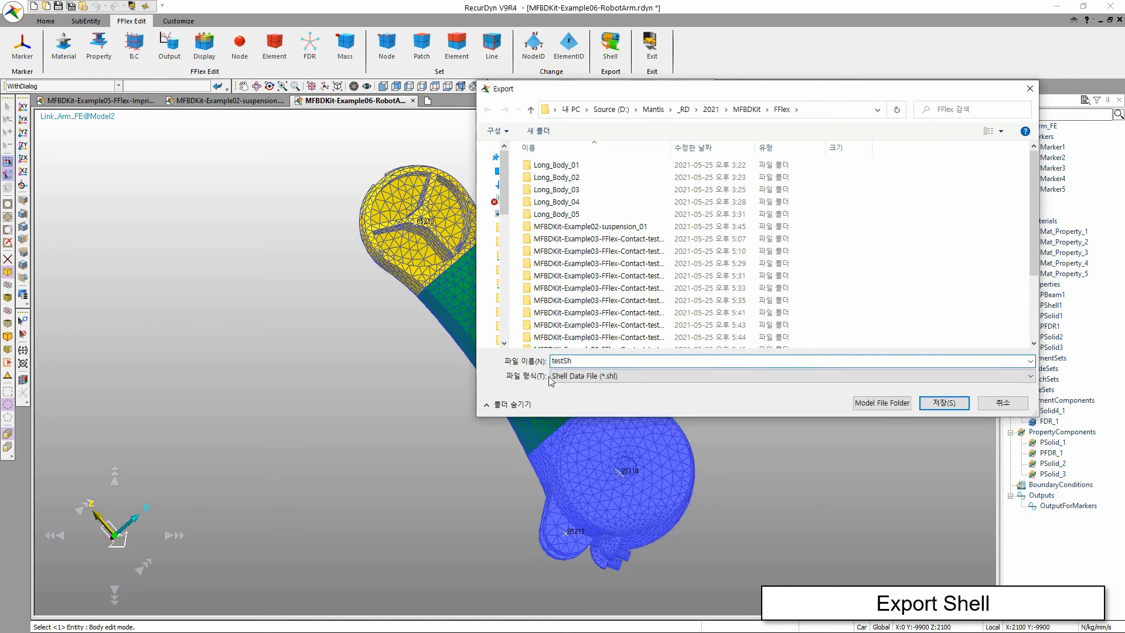
pyautogui.write('ell')
pyautogui.press('Return')
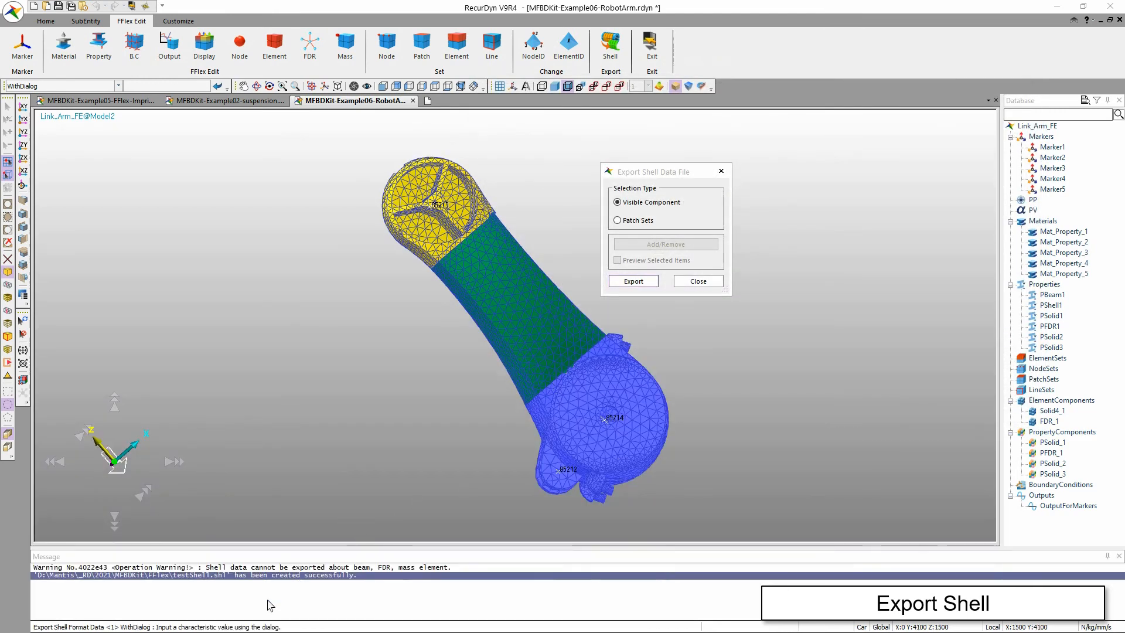
pyautogui.click(698, 281)
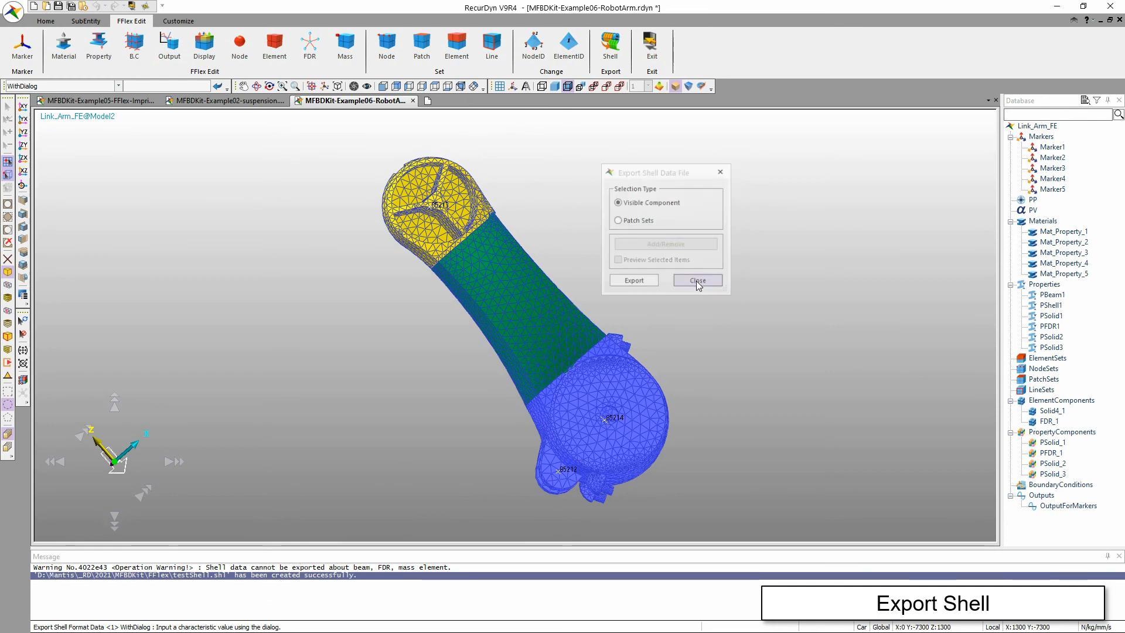
# - Create a new model and import the shell data file testShell.shl from the FFlex folder
pyautogui.click(34, 7)
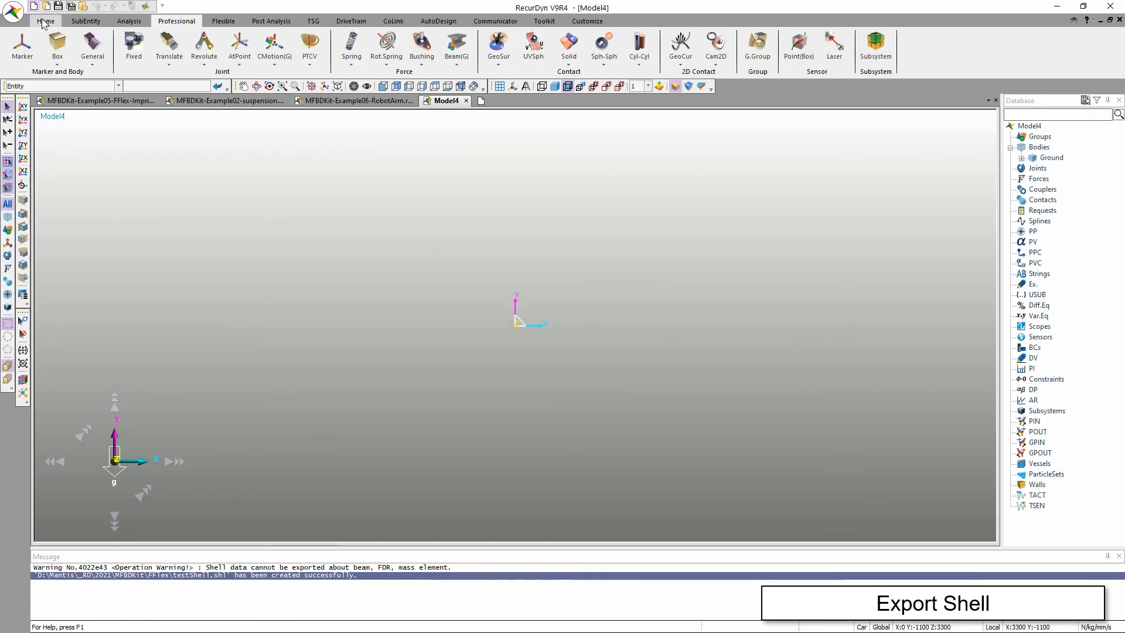
pyautogui.click(13, 12)
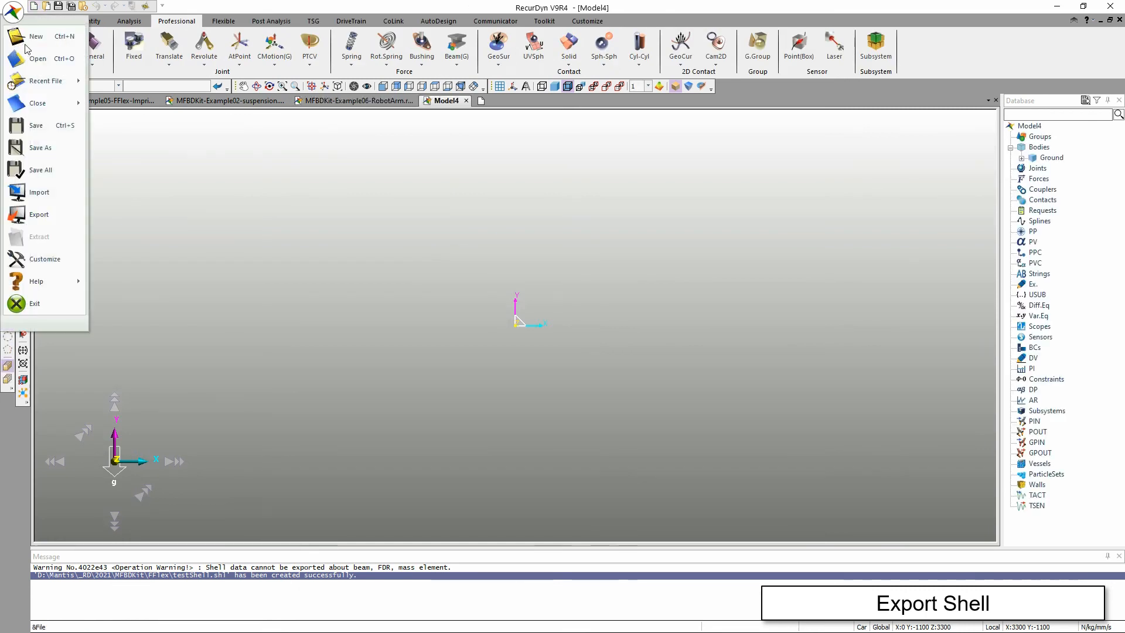
pyautogui.click(48, 192)
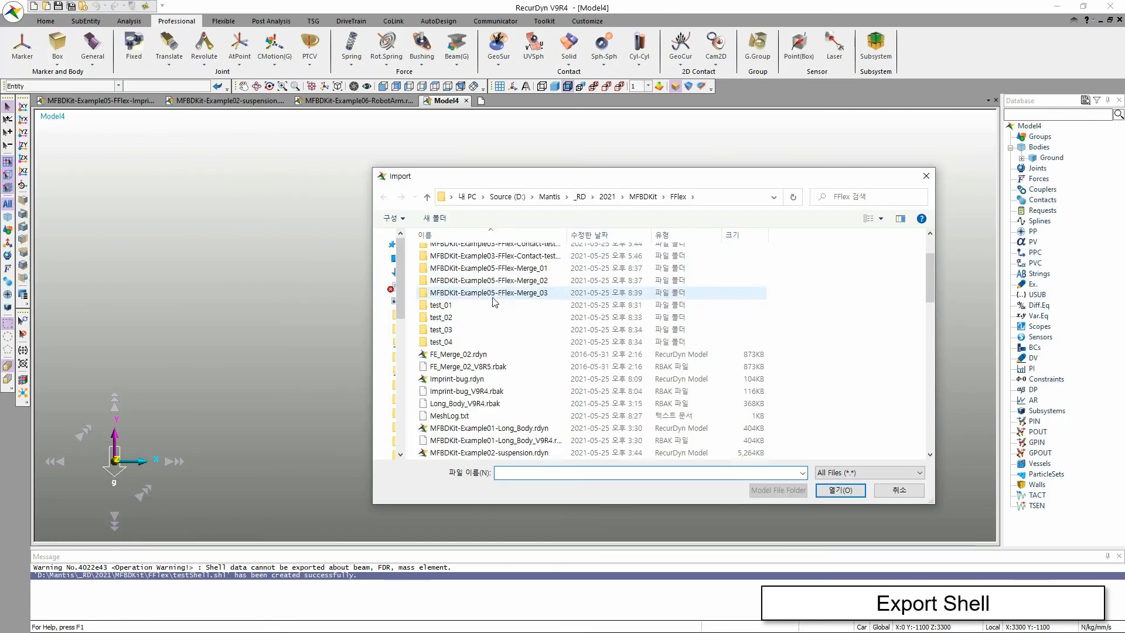
pyautogui.scroll(-7, 493, 310)
pyautogui.click(469, 320)
pyautogui.write('test.rdyn')
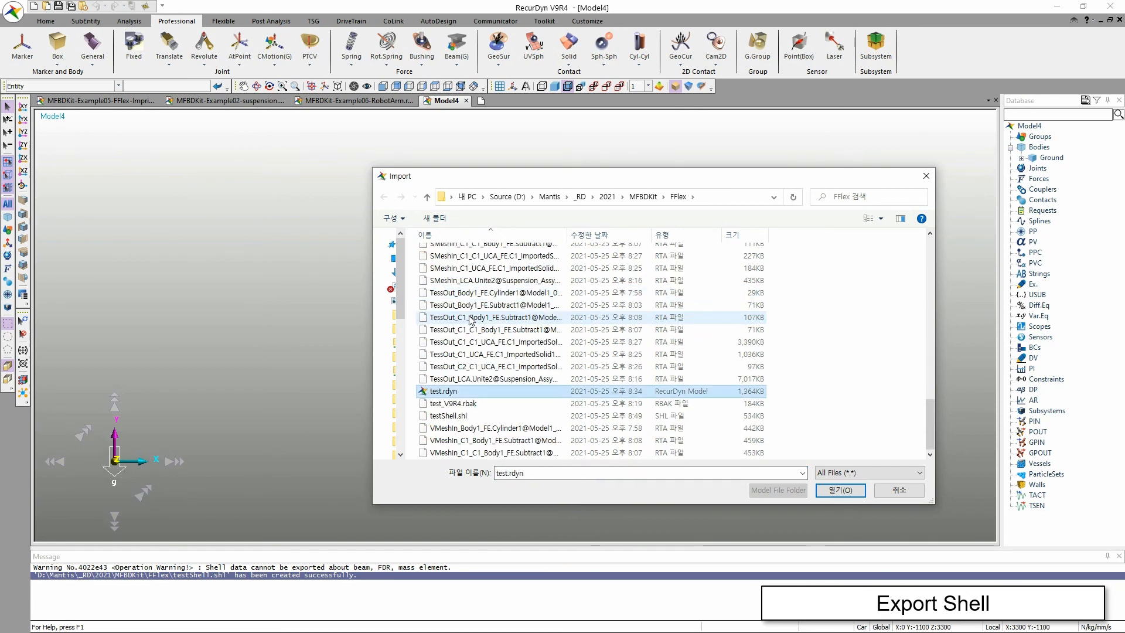
pyautogui.doubleClick(451, 416)
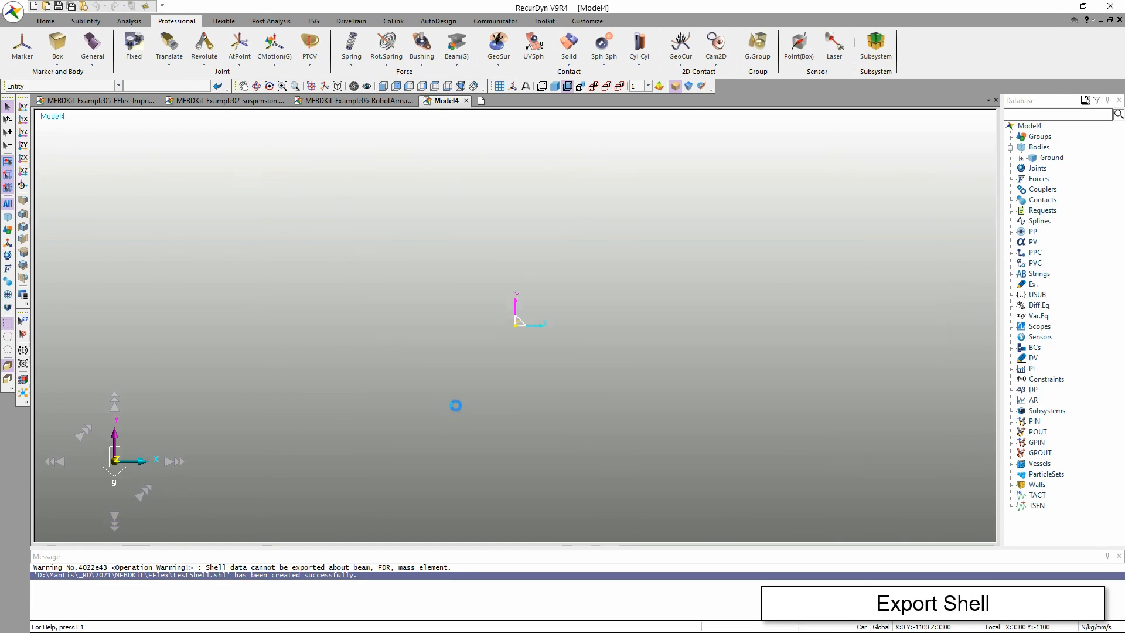
# - Fit the imported arm in view and inspect its shell mesh from an oblique angle
pyautogui.press('f')
pyautogui.press('r')
pyautogui.moveTo(514, 361); pyautogui.dragTo(610, 311)
pyautogui.scroll(-5, 610, 311)
pyautogui.moveTo(524, 341); pyautogui.dragTo(459, 264)
pyautogui.press('Escape')
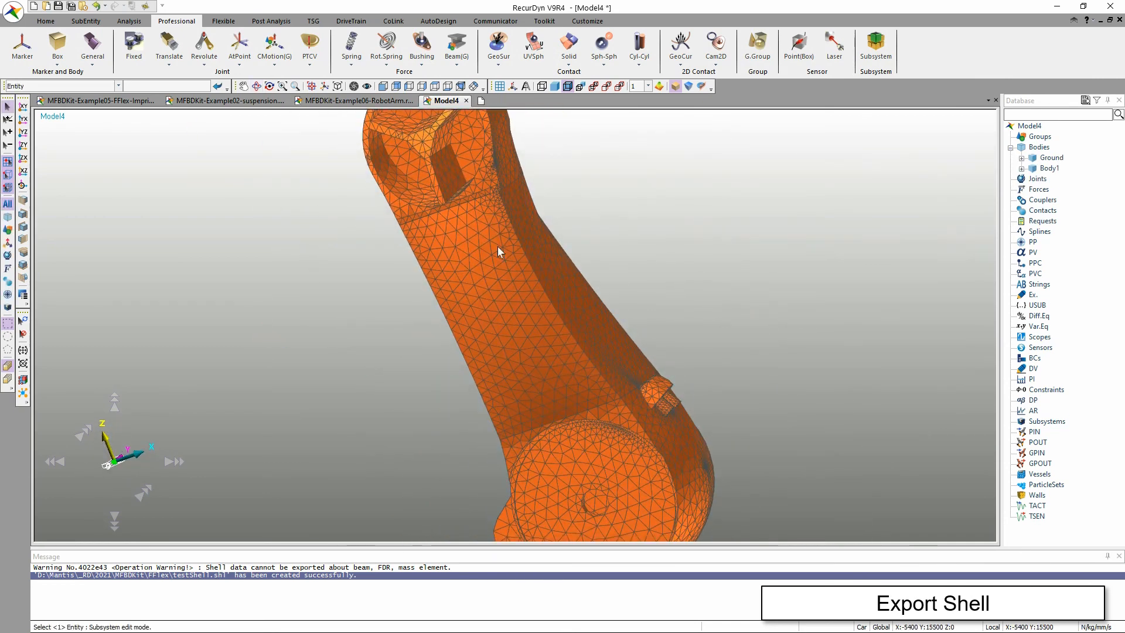
# - Review the imported body's mass, origin and orientation, and graphic properties, cancel without changes and deselect the body
pyautogui.moveTo(406, 237); pyautogui.dragTo(470, 283)
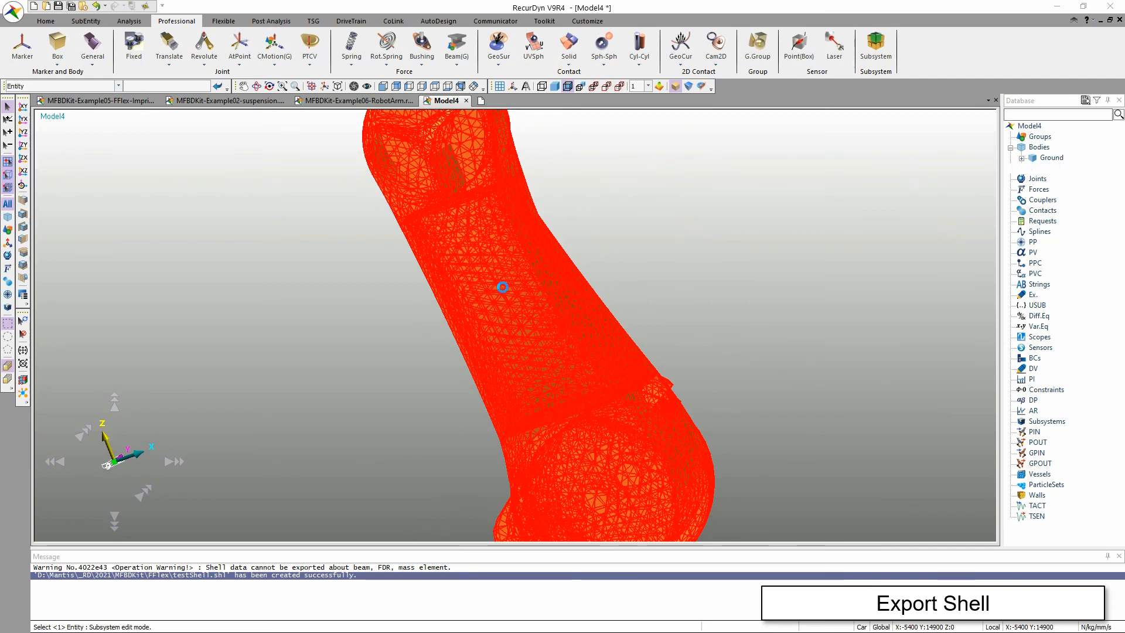
pyautogui.press('p')
pyautogui.moveTo(675, 200); pyautogui.dragTo(615, 192)
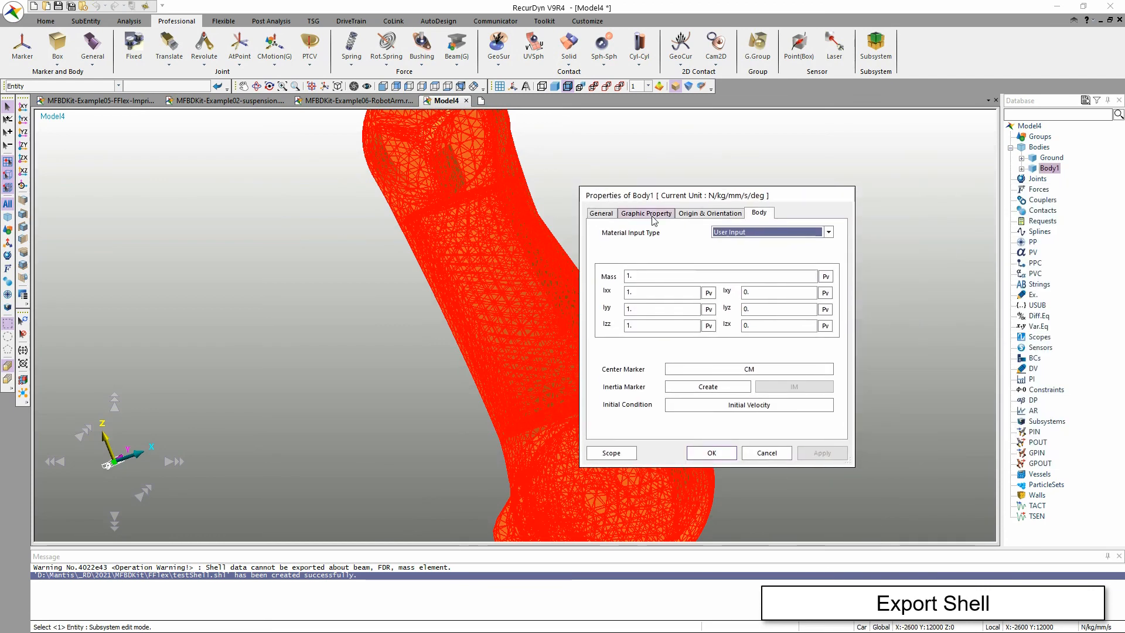
pyautogui.click(710, 213)
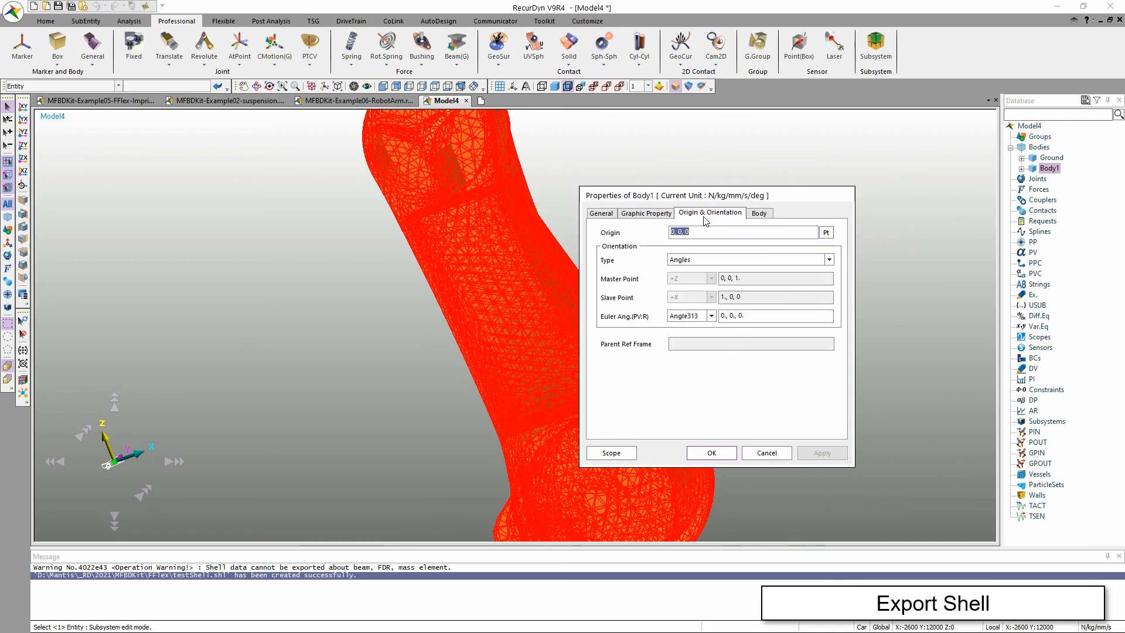
pyautogui.click(646, 213)
pyautogui.click(767, 453)
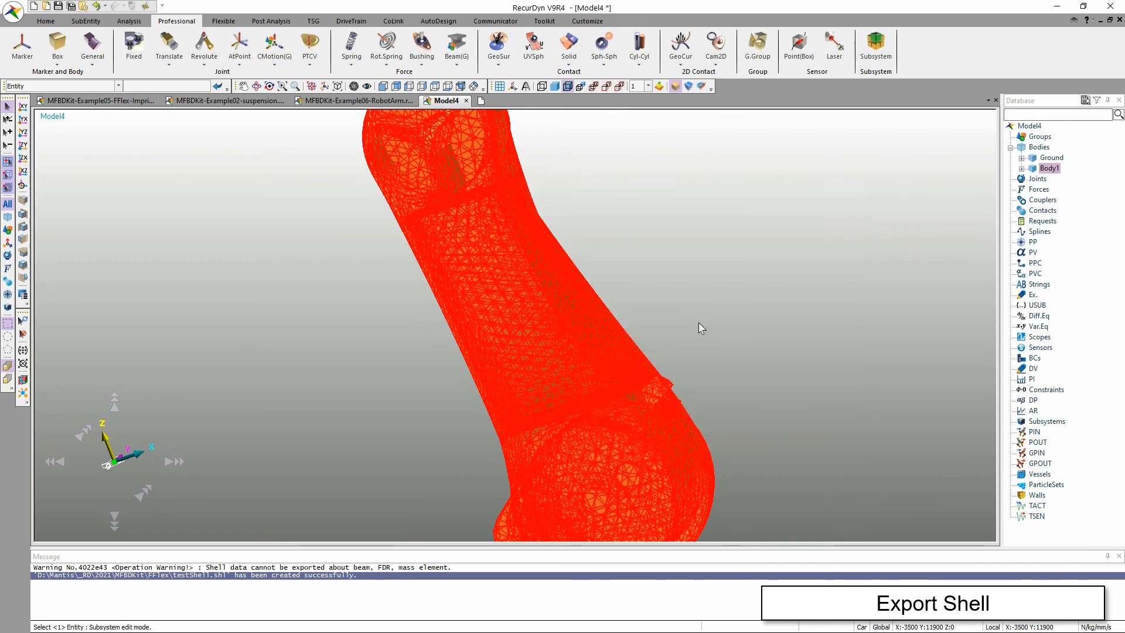
pyautogui.click(699, 323)
pyautogui.press('r')
pyautogui.moveTo(683, 255); pyautogui.dragTo(673, 293)
pyautogui.press('Escape')
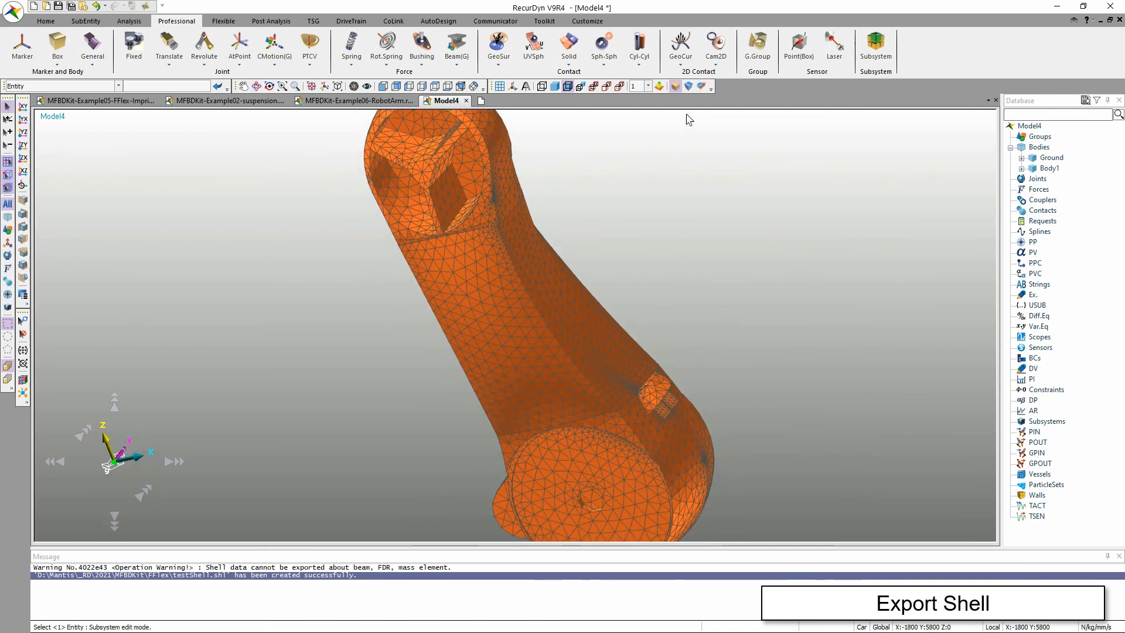